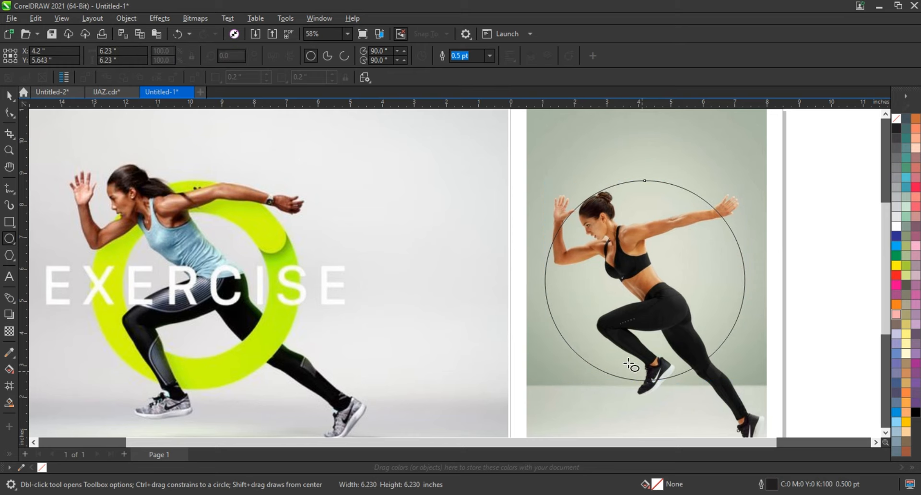
Move the circle over the runner's body so its centre sits at about X 4.386, Y 5.298 inches
{"action": "key", "text": "shift+F2"}
{"action": "key", "text": "space"}
{"action": "scroll", "coordinate": [431, 276], "scroll_direction": "down", "scroll_amount": 3}
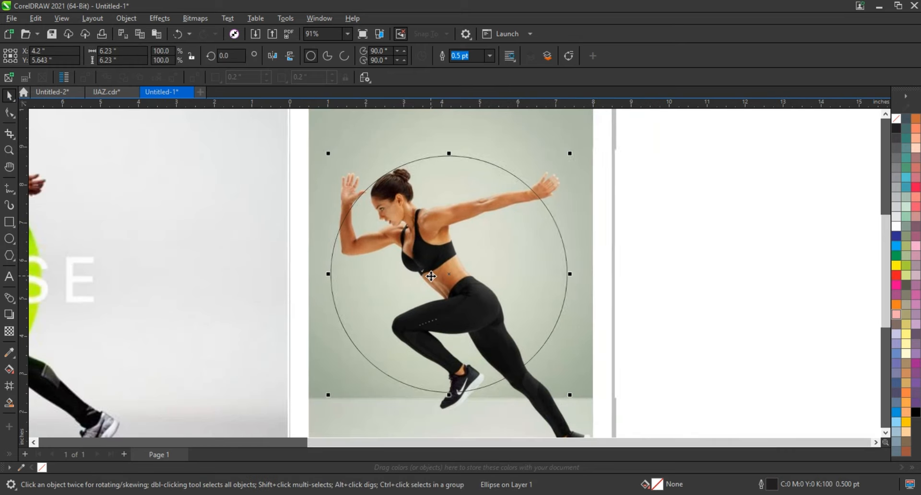
{"action": "left_click_drag", "start_coordinate": [462, 284], "coordinate": [467, 291]}
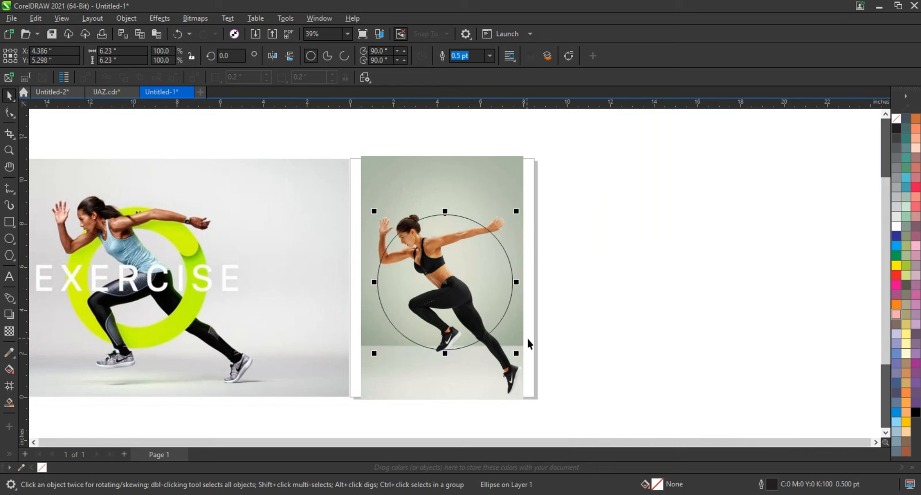
Create a concentric copy of the circle scaled to about 70.2% and combine both circles into one ring
{"action": "left_click_drag", "start_coordinate": [517, 215], "coordinate": [509, 231]}
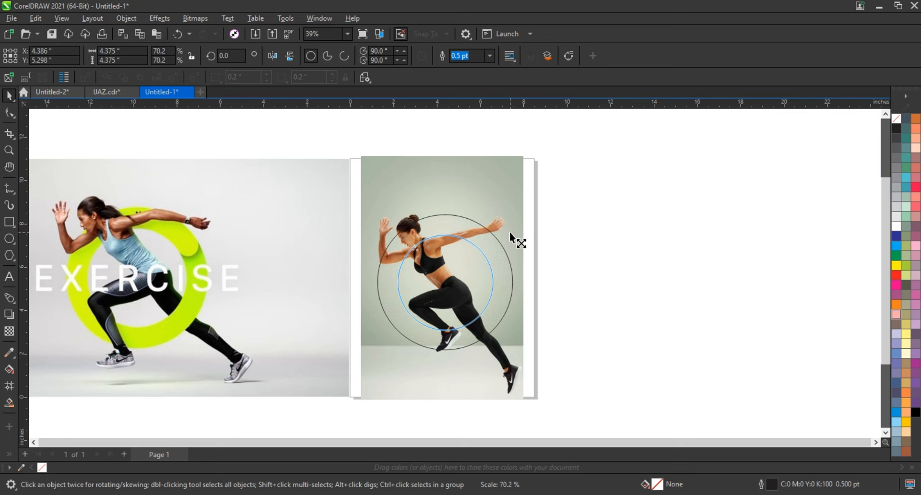
{"action": "left_click_drag", "start_coordinate": [510, 232], "coordinate": [509, 232]}
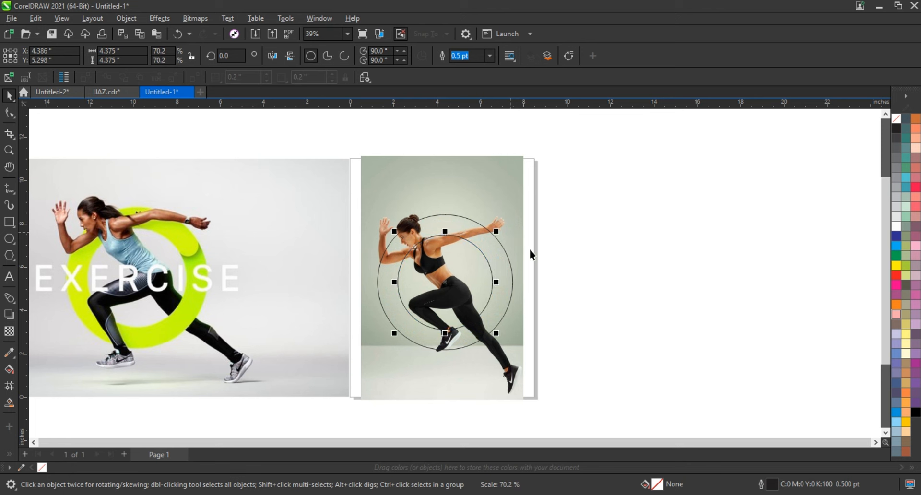
{"action": "left_click", "coordinate": [503, 255], "text": "shift"}
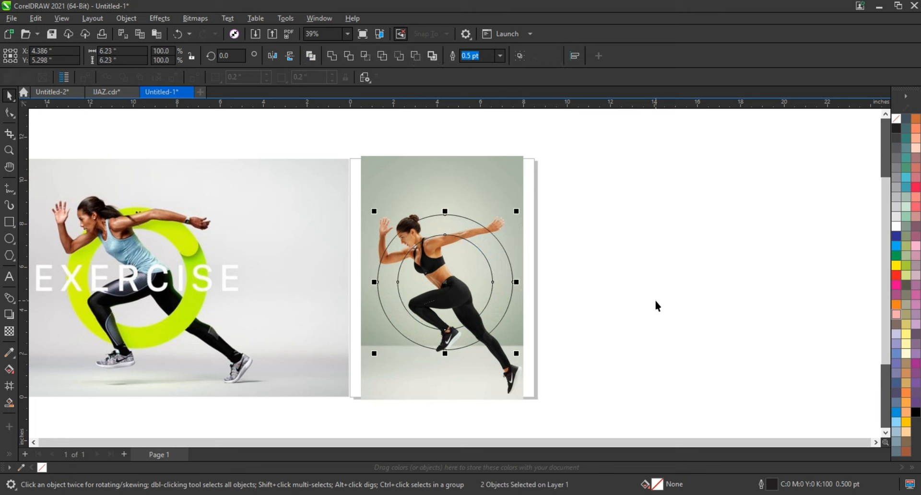
{"action": "key", "text": "ctrl+l"}
Give the combined ring a thicker outline
{"action": "left_click", "coordinate": [380, 56]}
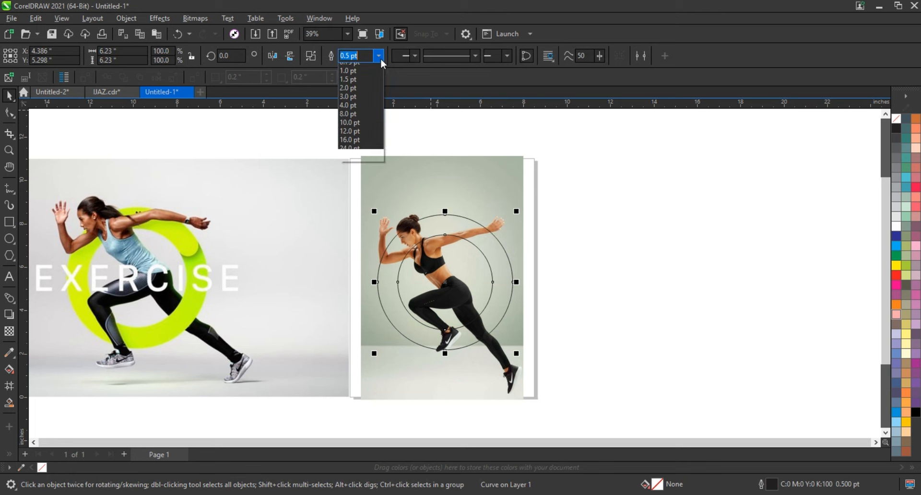
{"action": "left_click", "coordinate": [359, 106]}
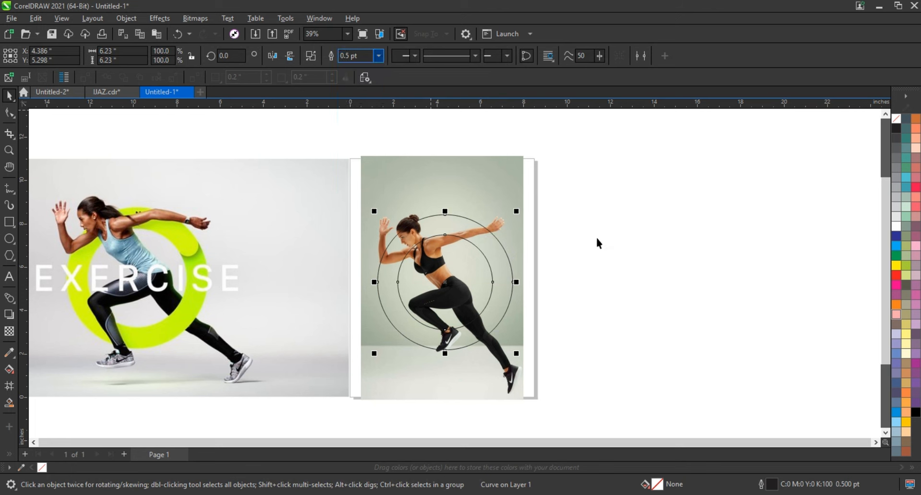
{"action": "left_click", "coordinate": [378, 57]}
{"action": "left_click", "coordinate": [364, 118]}
{"action": "left_click", "coordinate": [639, 267]}
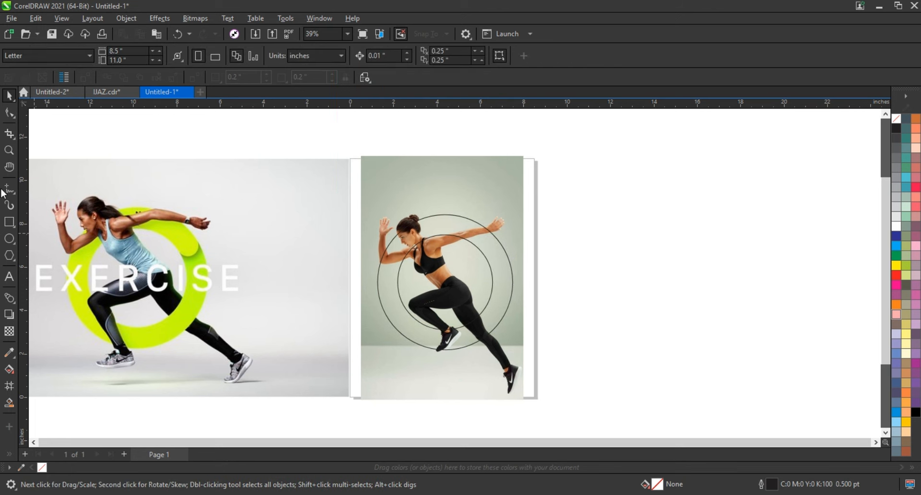
Trace an open line with the Freehand tool from the hair bun down the back of the head and neck to the shoulder
{"action": "left_click", "coordinate": [10, 151]}
{"action": "left_click_drag", "start_coordinate": [401, 233], "coordinate": [550, 294]}
{"action": "left_click_drag", "start_coordinate": [270, 159], "coordinate": [653, 302]}
{"action": "left_click", "coordinate": [8, 189]}
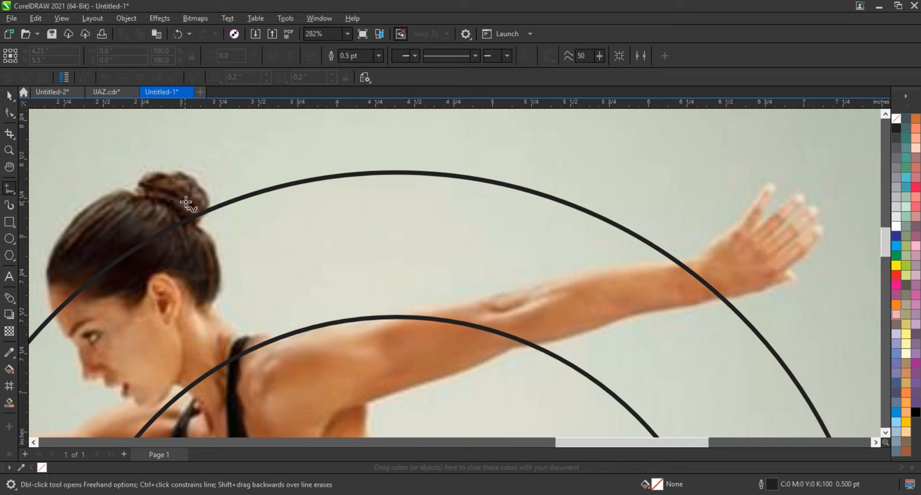
{"action": "left_click", "coordinate": [206, 198]}
{"action": "double_click", "coordinate": [196, 224]}
{"action": "double_click", "coordinate": [211, 310]}
{"action": "double_click", "coordinate": [238, 330]}
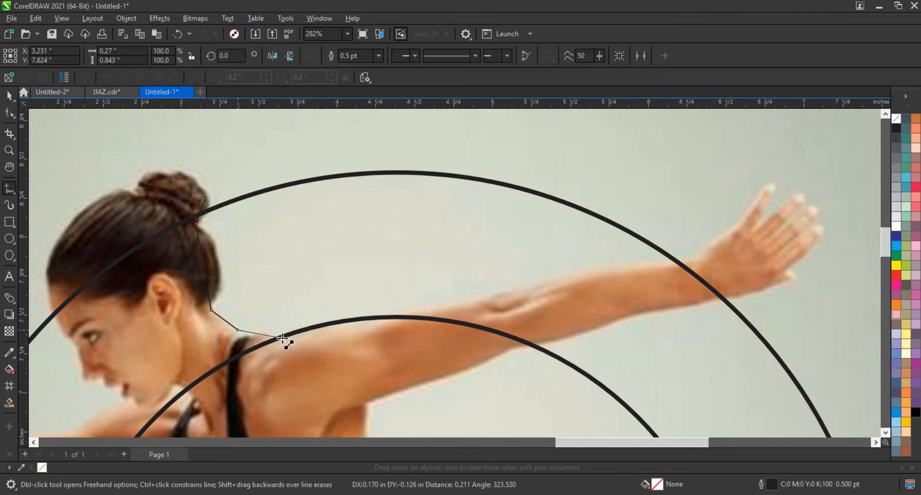
{"action": "left_click", "coordinate": [287, 341]}
Convert the head and neck line to curves and bend its segments to follow the hair and neck contour
{"action": "key", "text": "F10"}
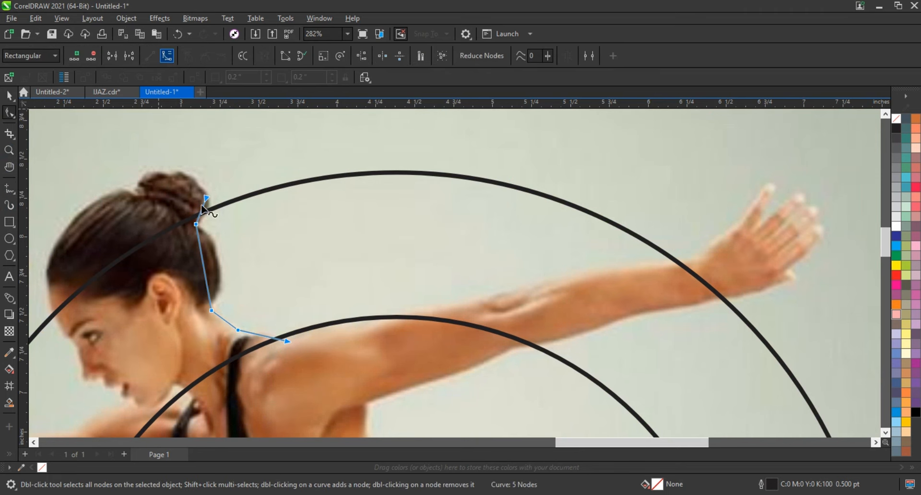
{"action": "left_click", "coordinate": [202, 212]}
{"action": "left_click_drag", "start_coordinate": [201, 250], "coordinate": [207, 246]}
{"action": "left_click_drag", "start_coordinate": [208, 287], "coordinate": [209, 306]}
{"action": "left_click", "coordinate": [222, 319]}
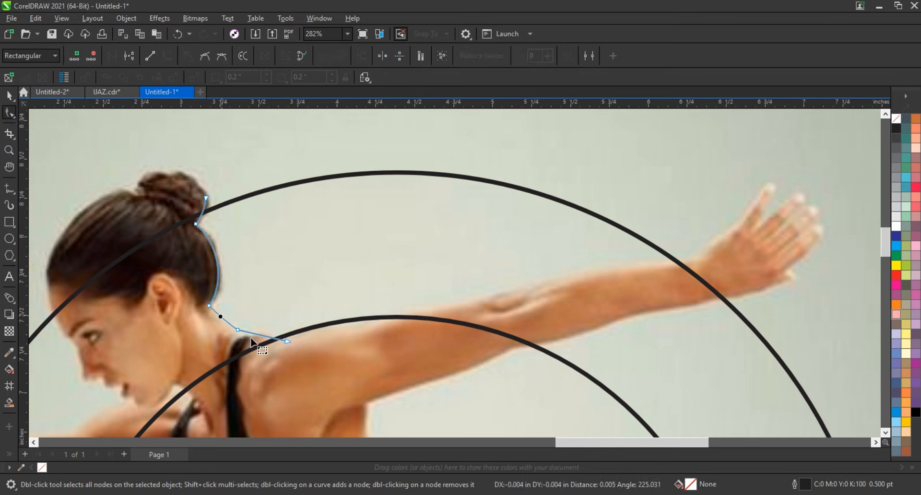
Trace a closed four-point outline around the outstretched arm where it crosses the ring
{"action": "key", "text": "F5"}
{"action": "left_click", "coordinate": [680, 257]}
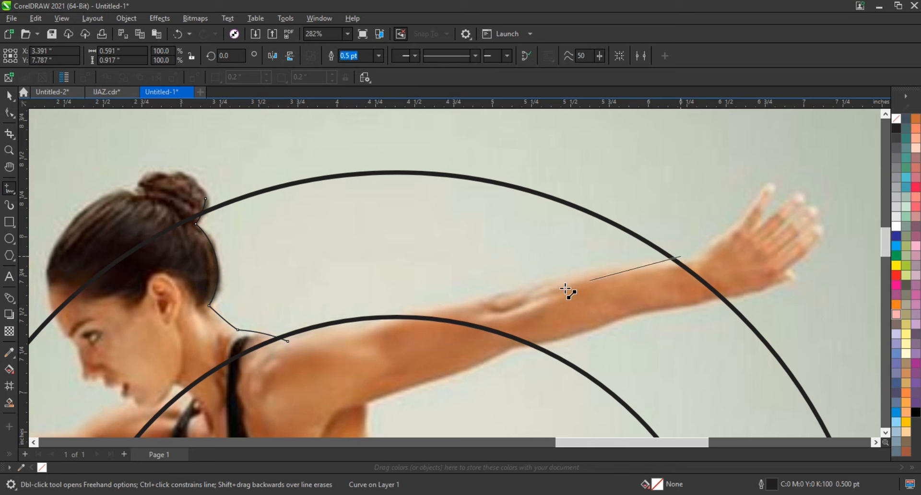
{"action": "double_click", "coordinate": [386, 319]}
{"action": "double_click", "coordinate": [502, 350]}
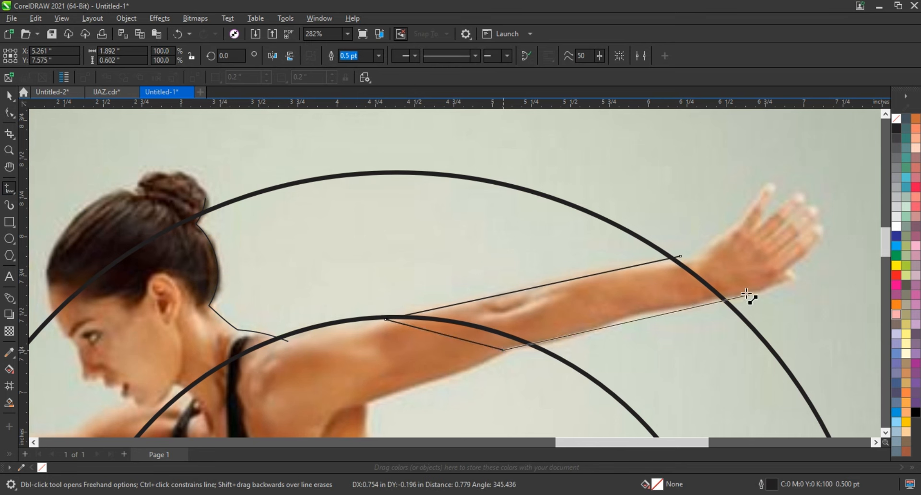
{"action": "double_click", "coordinate": [736, 293]}
{"action": "left_click", "coordinate": [681, 256]}
Convert the arm outline to curves and bend its edges to match the arm's contour
{"action": "key", "text": "F10"}
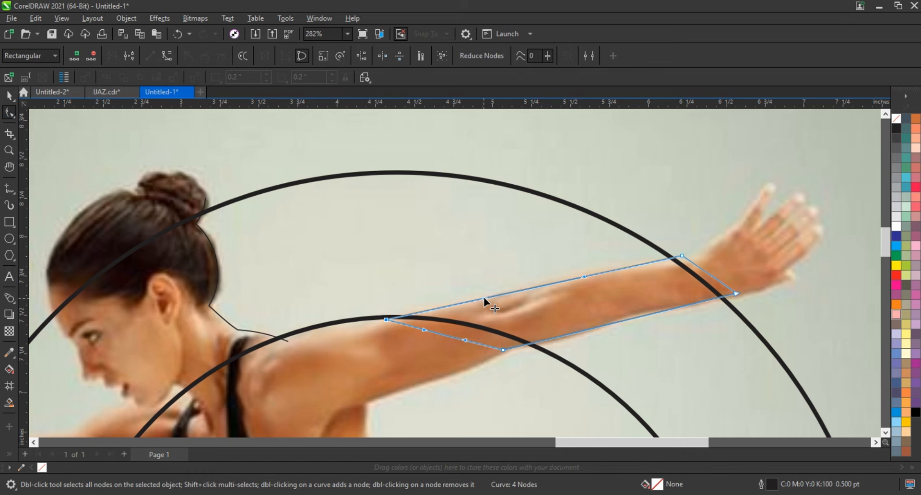
{"action": "left_click_drag", "start_coordinate": [643, 309], "coordinate": [644, 310]}
{"action": "left_click_drag", "start_coordinate": [578, 332], "coordinate": [578, 334]}
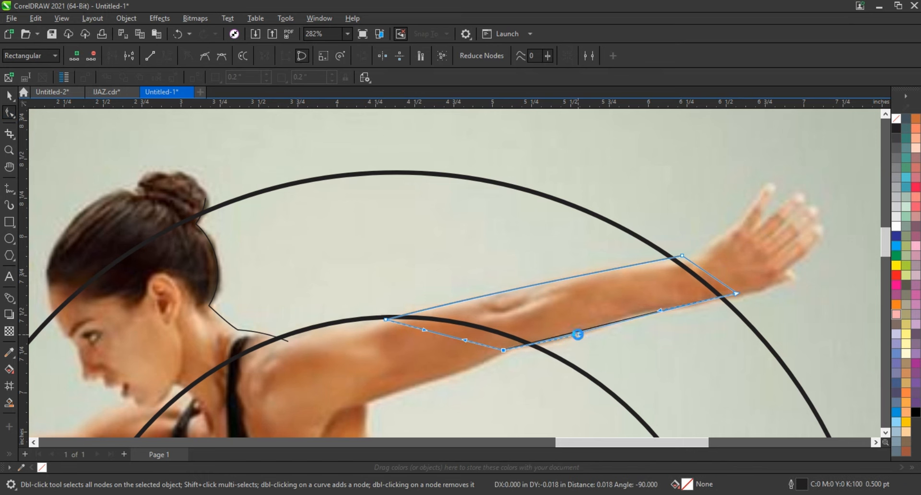
Trace a freehand line down the runner's face profile from the forehead past the nose and lips
{"action": "left_click", "coordinate": [9, 150]}
{"action": "right_click", "coordinate": [504, 256]}
{"action": "right_click", "coordinate": [504, 255]}
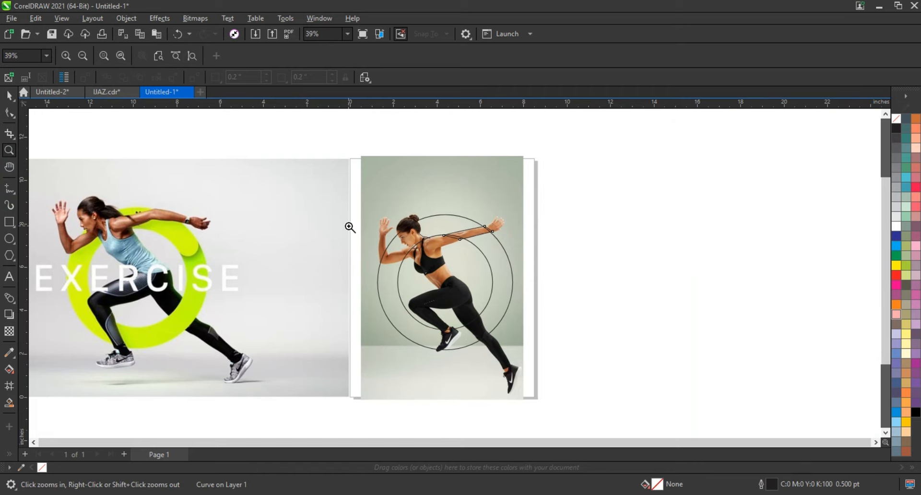
{"action": "left_click_drag", "start_coordinate": [350, 227], "coordinate": [474, 289]}
{"action": "right_click", "coordinate": [479, 295]}
{"action": "left_click_drag", "start_coordinate": [344, 202], "coordinate": [505, 296]}
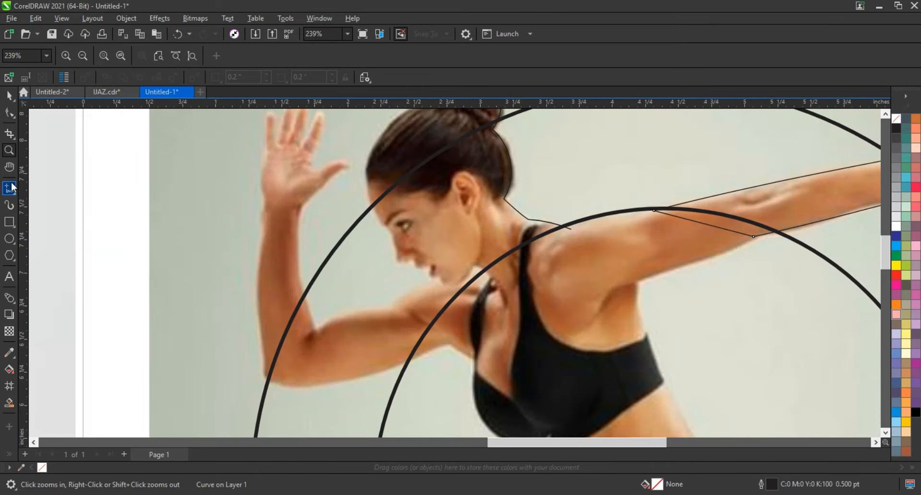
{"action": "left_click", "coordinate": [11, 188]}
{"action": "left_click", "coordinate": [368, 197]}
{"action": "left_click", "coordinate": [391, 236]}
{"action": "left_click", "coordinate": [411, 259]}
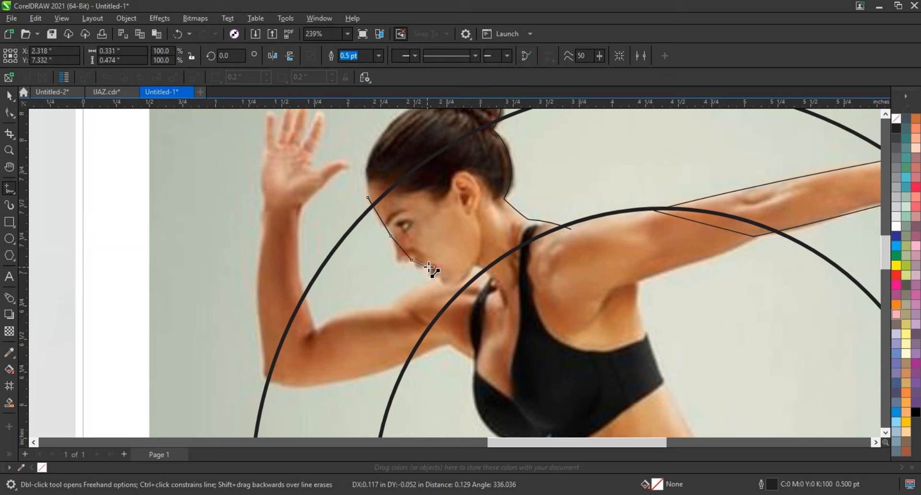
{"action": "left_click", "coordinate": [427, 266]}
{"action": "left_click", "coordinate": [434, 274]}
Continue the line around the bent arm and elbow, ending it on the shoulder near the top's strap
{"action": "left_click", "coordinate": [395, 304]}
{"action": "left_click", "coordinate": [315, 326]}
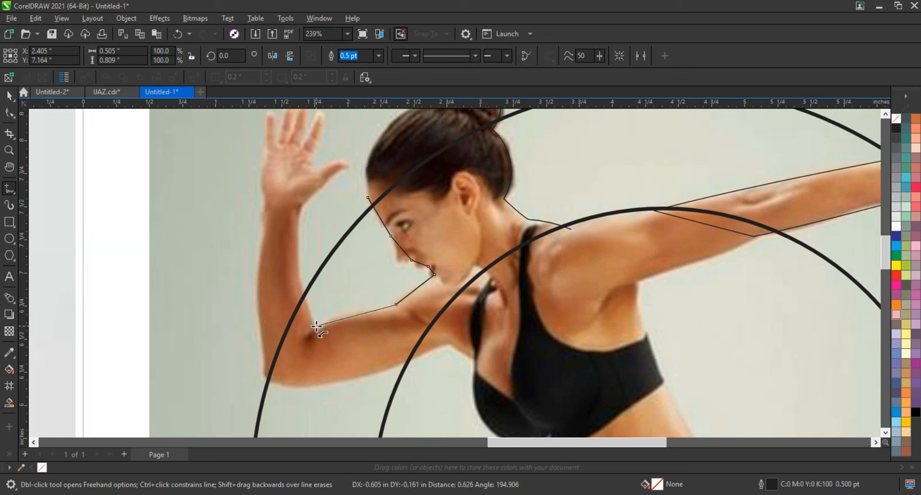
{"action": "left_click", "coordinate": [302, 264]}
{"action": "left_click", "coordinate": [256, 343]}
{"action": "left_click", "coordinate": [264, 374]}
{"action": "left_click", "coordinate": [407, 359]}
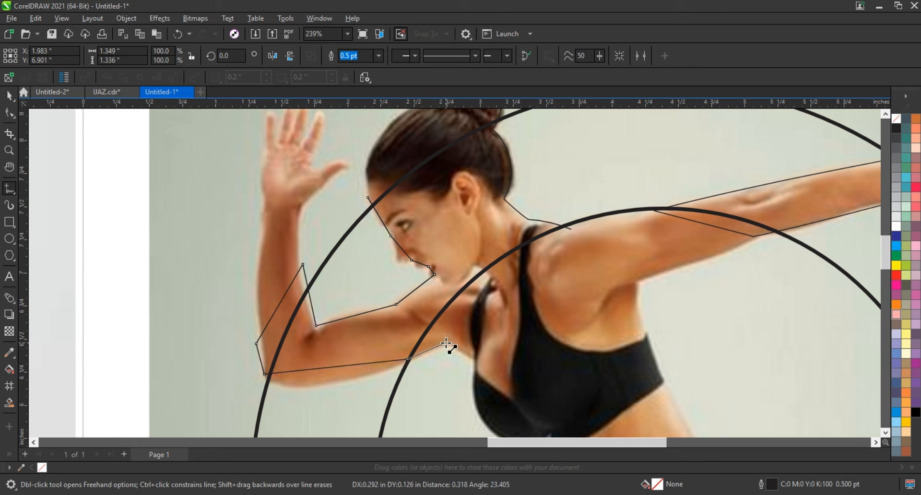
{"action": "left_click", "coordinate": [445, 343]}
{"action": "double_click", "coordinate": [539, 253]}
Convert the face and bent-arm line to curves and bend its segments to follow the nose, lips, forearm and elbow
{"action": "key", "text": "F10"}
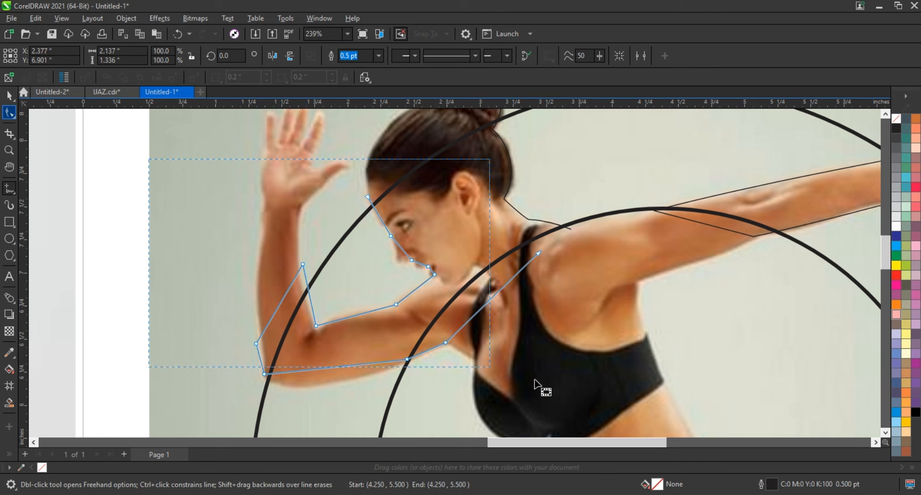
{"action": "left_click_drag", "start_coordinate": [390, 221], "coordinate": [379, 223]}
{"action": "left_click_drag", "start_coordinate": [405, 252], "coordinate": [432, 276]}
{"action": "left_click", "coordinate": [431, 271]}
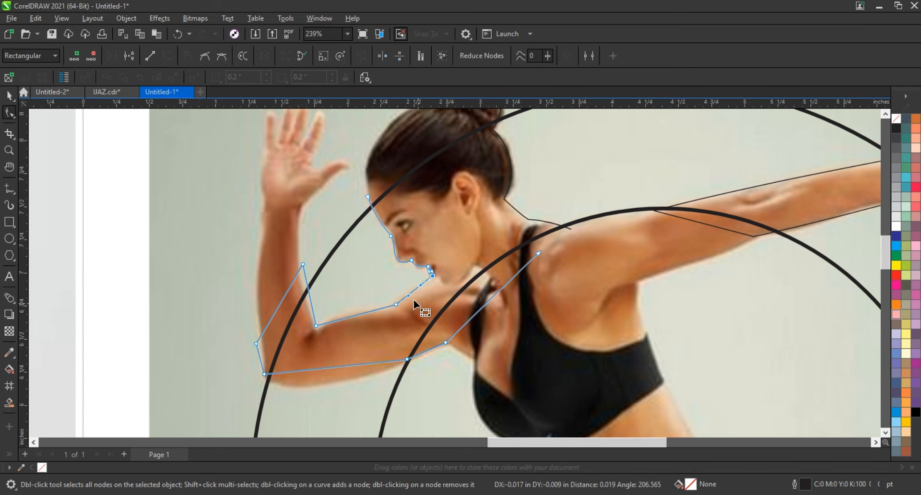
{"action": "left_click_drag", "start_coordinate": [356, 315], "coordinate": [354, 310]}
{"action": "left_click_drag", "start_coordinate": [330, 368], "coordinate": [321, 386]}
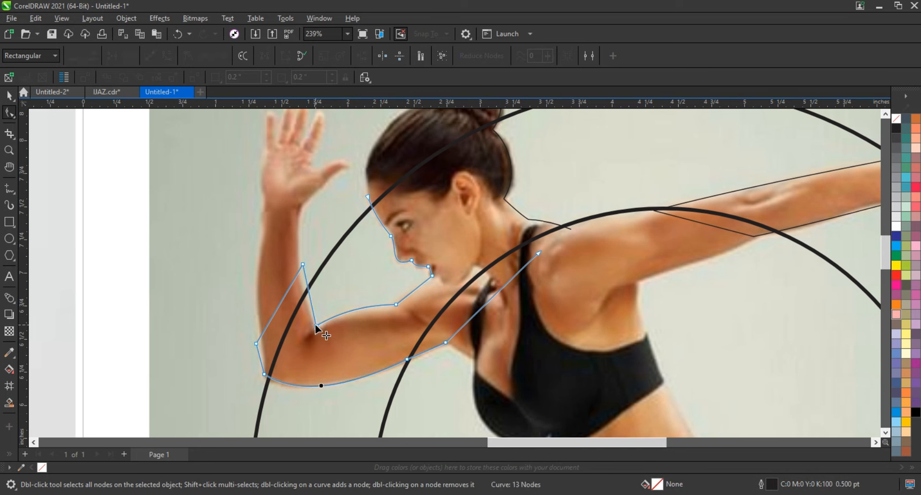
{"action": "left_click", "coordinate": [307, 286]}
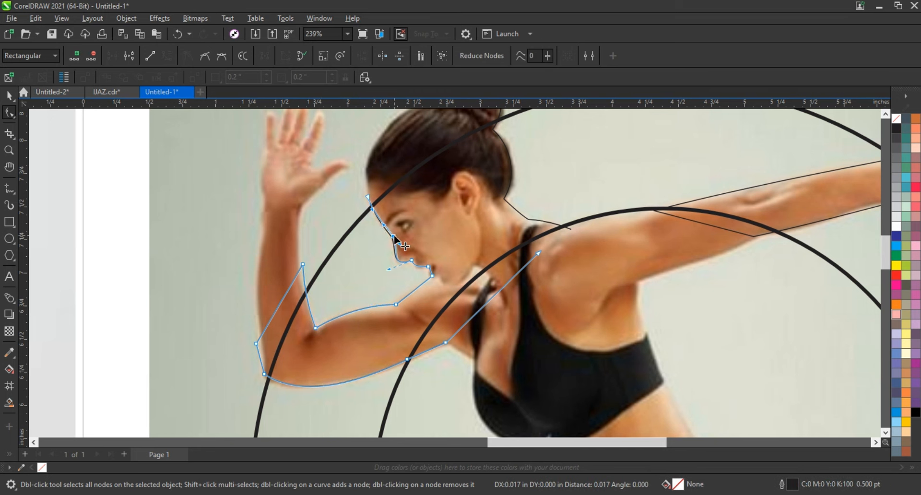
Trace an open line around the raised shoe from the front of the ankle, past the toe and sole, to the heel
{"action": "key", "text": "z"}
{"action": "scroll", "coordinate": [402, 234], "scroll_direction": "down", "scroll_amount": 5}
{"action": "left_click_drag", "start_coordinate": [541, 366], "coordinate": [620, 377]}
{"action": "key", "text": "F5"}
{"action": "left_click", "coordinate": [280, 226]}
{"action": "left_click", "coordinate": [301, 254]}
{"action": "left_click", "coordinate": [305, 282]}
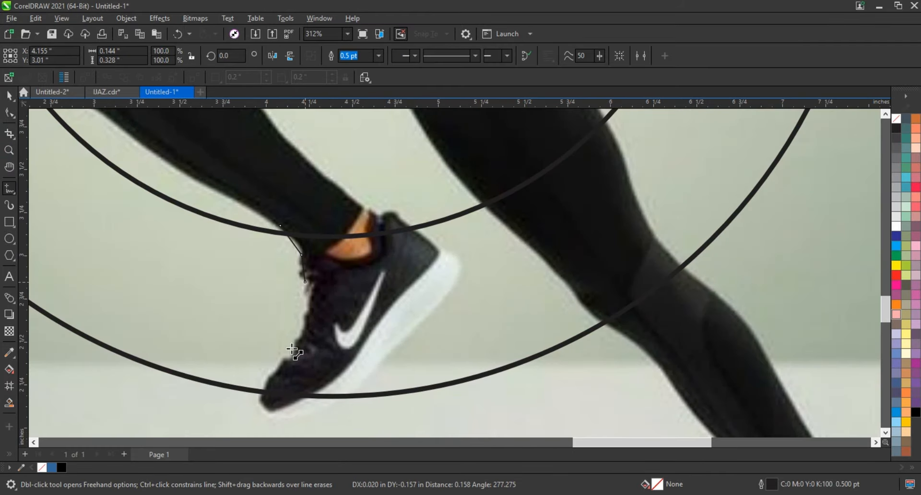
{"action": "left_click", "coordinate": [285, 354]}
{"action": "left_click", "coordinate": [258, 393]}
{"action": "double_click", "coordinate": [312, 410]}
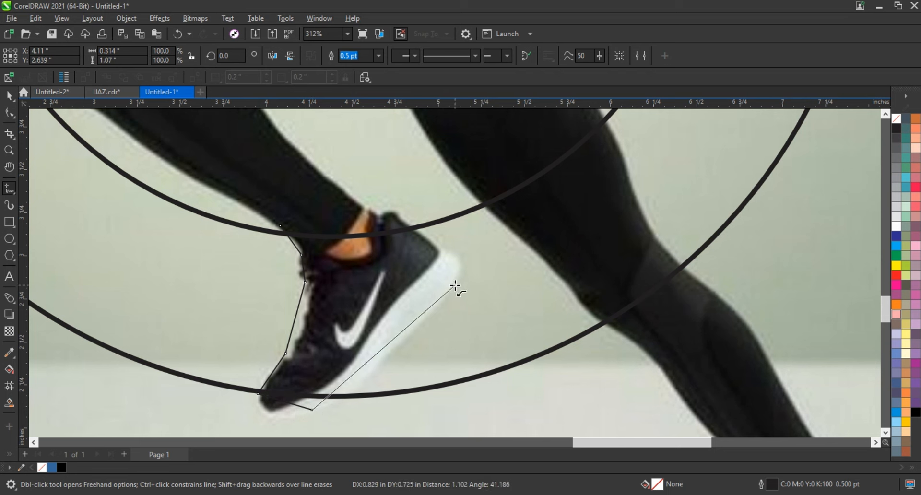
{"action": "double_click", "coordinate": [454, 285]}
{"action": "double_click", "coordinate": [432, 246]}
{"action": "left_click", "coordinate": [397, 215]}
Convert the shoe line to curves and bend its segments to follow the laces, heel, sole and toe
{"action": "left_click", "coordinate": [9, 115]}
{"action": "left_click_drag", "start_coordinate": [119, 149], "coordinate": [499, 424]}
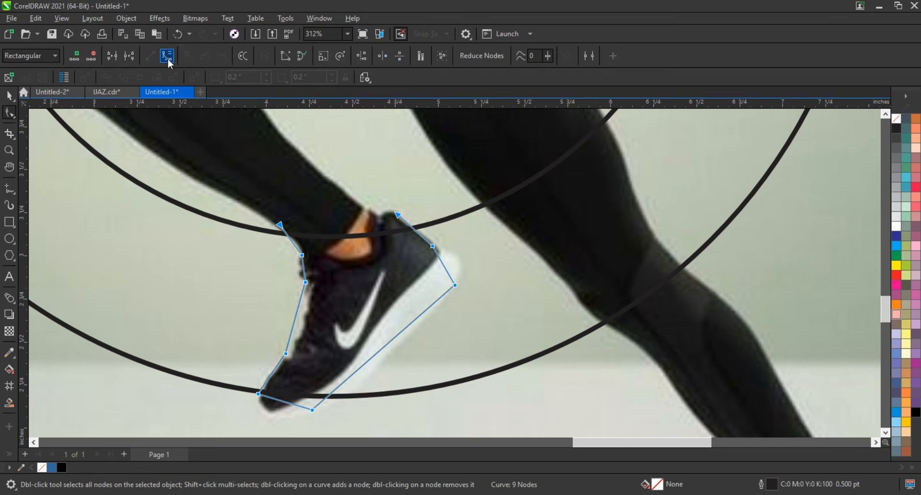
{"action": "left_click_drag", "start_coordinate": [297, 312], "coordinate": [302, 315]}
{"action": "left_click_drag", "start_coordinate": [303, 268], "coordinate": [300, 270]}
{"action": "left_click_drag", "start_coordinate": [443, 265], "coordinate": [450, 261]}
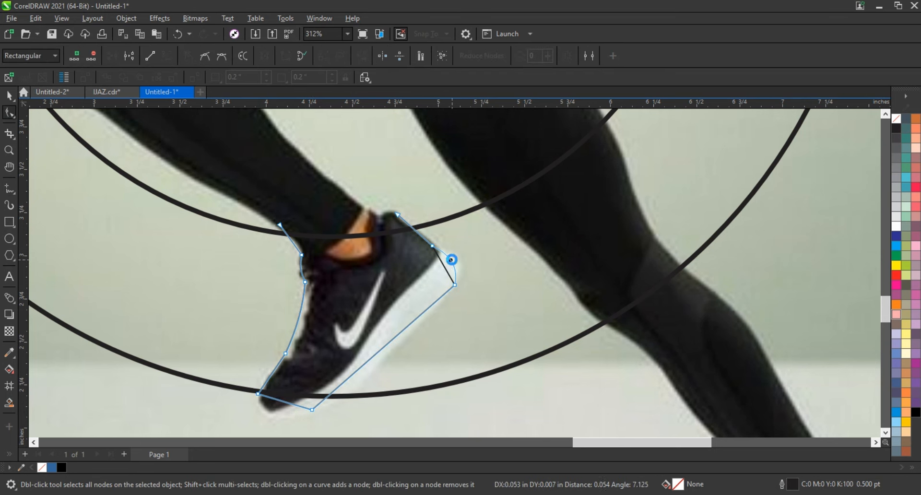
{"action": "left_click_drag", "start_coordinate": [379, 352], "coordinate": [379, 347]}
{"action": "left_click_drag", "start_coordinate": [276, 399], "coordinate": [265, 418]}
Fill the ring regions not covered by the head, arms and shoe with blue #336699 using Smart Fill and a 0.5 pt black outline
{"action": "left_click", "coordinate": [9, 151]}
{"action": "right_click", "coordinate": [530, 259]}
{"action": "right_click", "coordinate": [530, 259]}
{"action": "left_click_drag", "start_coordinate": [286, 167], "coordinate": [537, 347]}
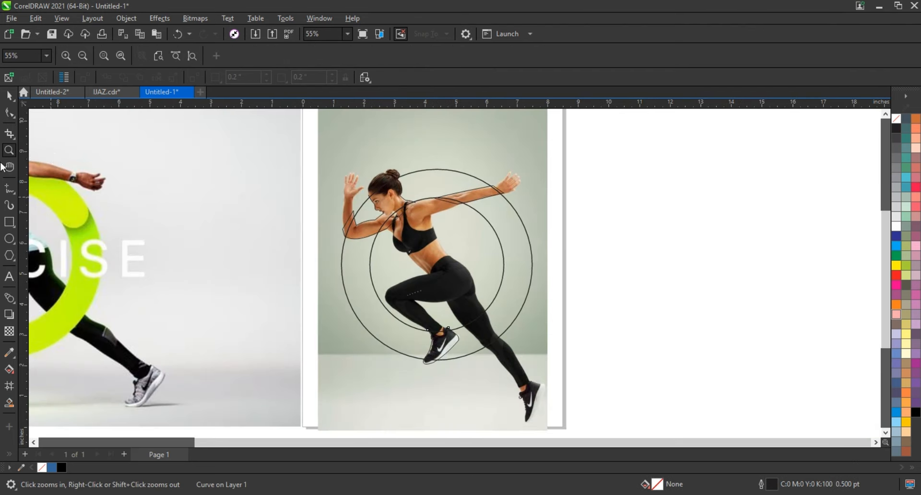
{"action": "left_click", "coordinate": [7, 98]}
{"action": "left_click", "coordinate": [9, 403]}
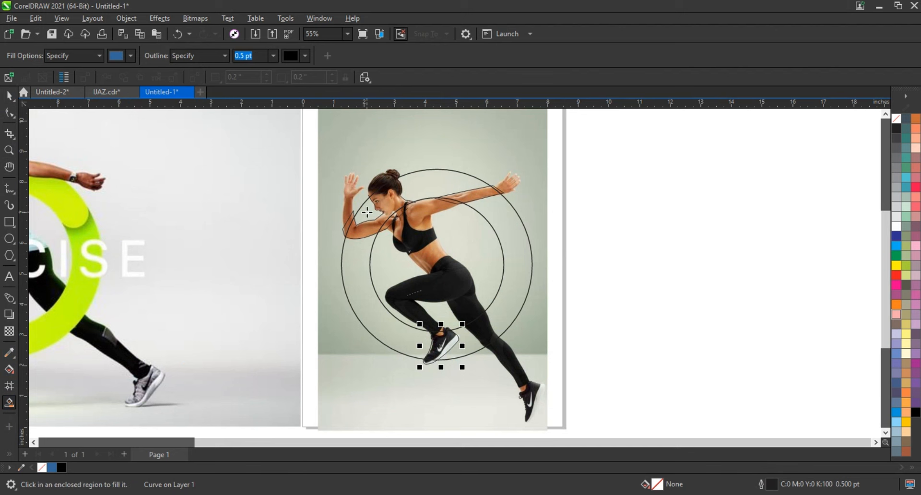
{"action": "left_click", "coordinate": [432, 185]}
{"action": "left_click", "coordinate": [488, 209]}
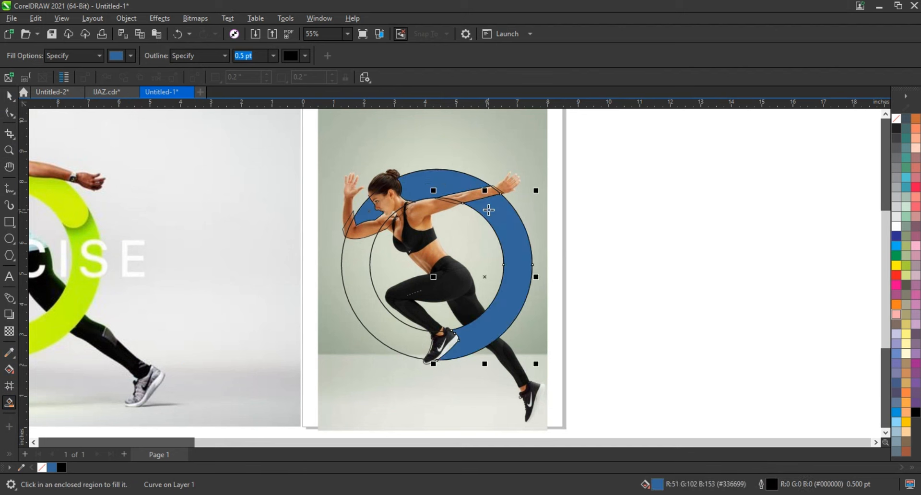
{"action": "left_click", "coordinate": [415, 345]}
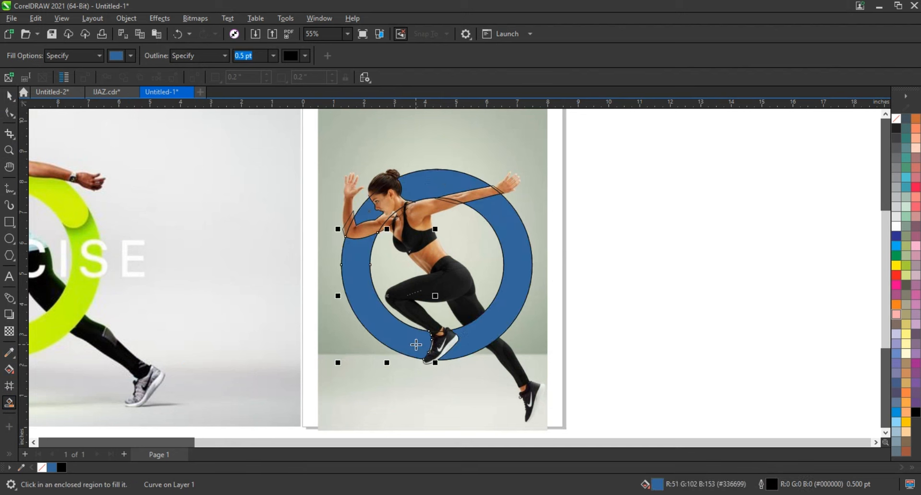
Weld the blue ring regions into a single shape and fill it with light grey
{"action": "key", "text": "space"}
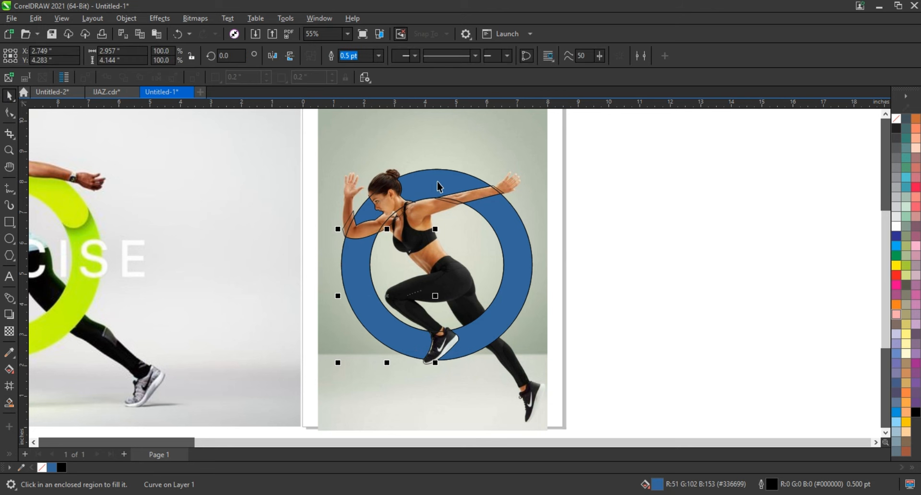
{"action": "left_click", "coordinate": [373, 218]}
{"action": "left_click", "coordinate": [428, 187], "text": "shift"}
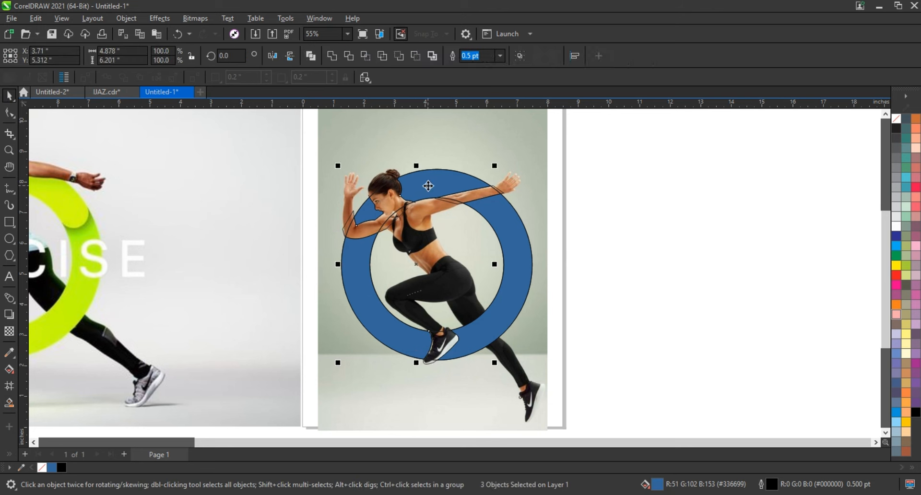
{"action": "left_click", "coordinate": [524, 263], "text": "shift"}
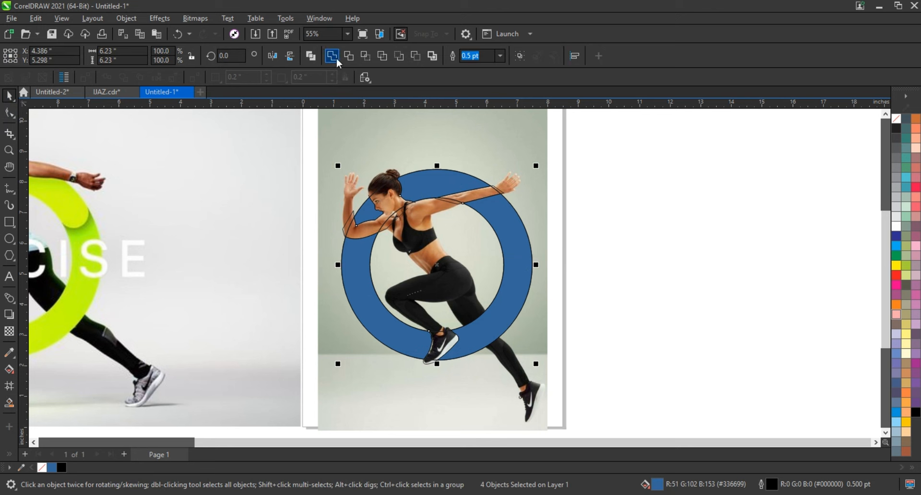
{"action": "left_click", "coordinate": [895, 206]}
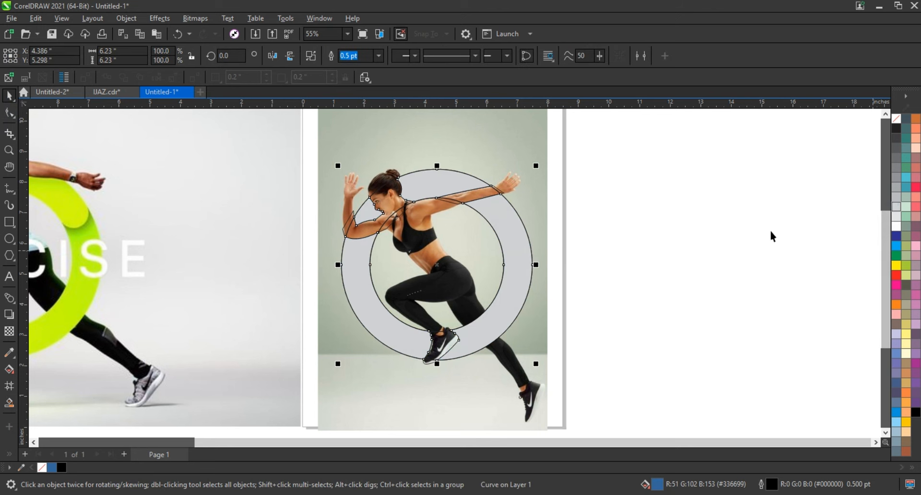
{"action": "left_click", "coordinate": [736, 247]}
{"action": "left_click_drag", "start_coordinate": [401, 266], "coordinate": [401, 266]}
{"action": "left_click", "coordinate": [619, 238]}
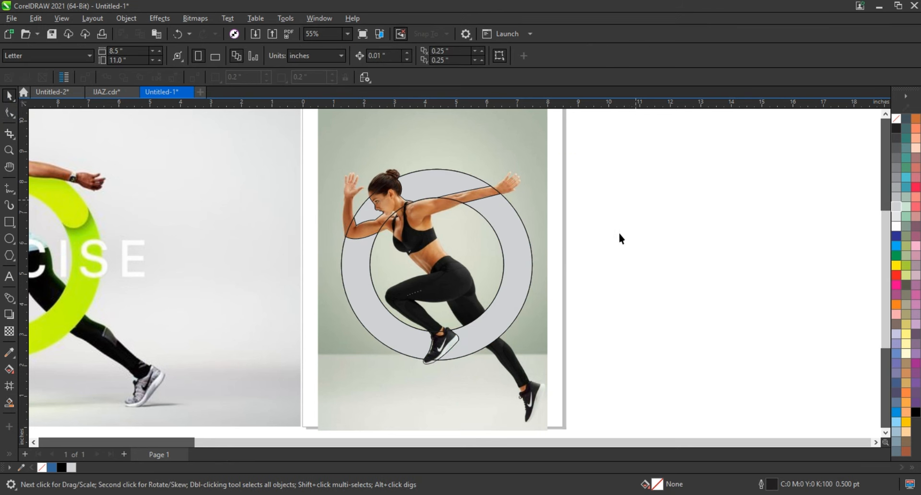
Remove the outline colour from the welded ring and the remaining helper shape around the runner
{"action": "left_click_drag", "start_coordinate": [636, 202], "coordinate": [372, 379]}
{"action": "left_click", "coordinate": [439, 344]}
{"action": "left_click_drag", "start_coordinate": [626, 142], "coordinate": [292, 419]}
{"action": "right_click", "coordinate": [895, 119]}
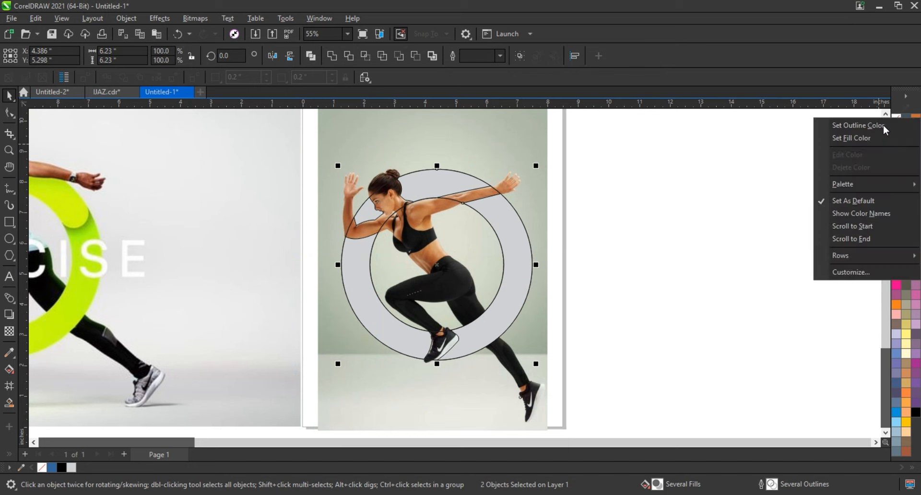
{"action": "left_click", "coordinate": [872, 124]}
{"action": "left_click", "coordinate": [776, 184]}
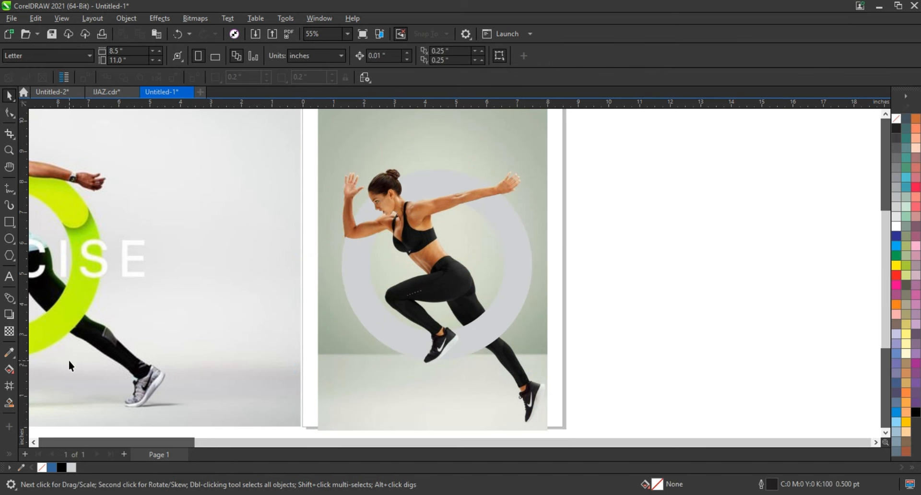
Recolour the ring on the photo with the lime green sampled from the reference poster's ring
{"action": "left_click", "coordinate": [9, 354]}
{"action": "left_click", "coordinate": [77, 309]}
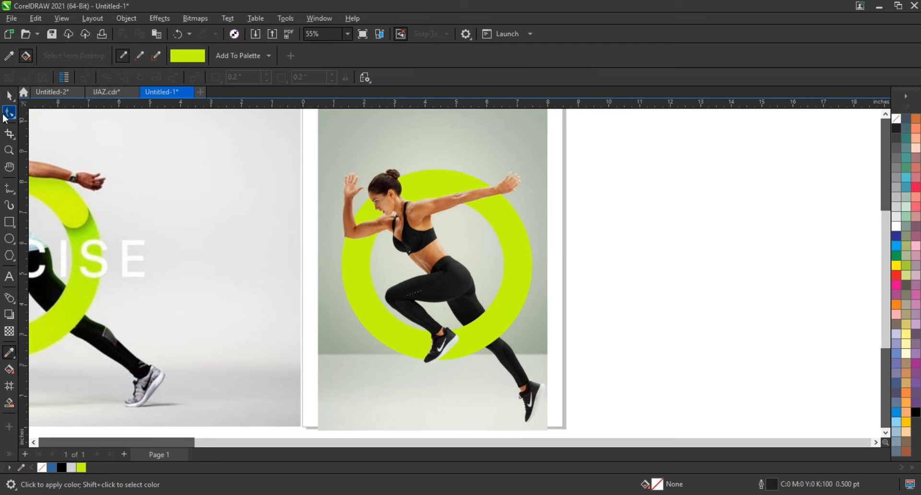
{"action": "double_click", "coordinate": [9, 96]}
{"action": "key", "text": "F3"}
{"action": "key", "text": "shift+F2"}
{"action": "key", "text": "Escape"}
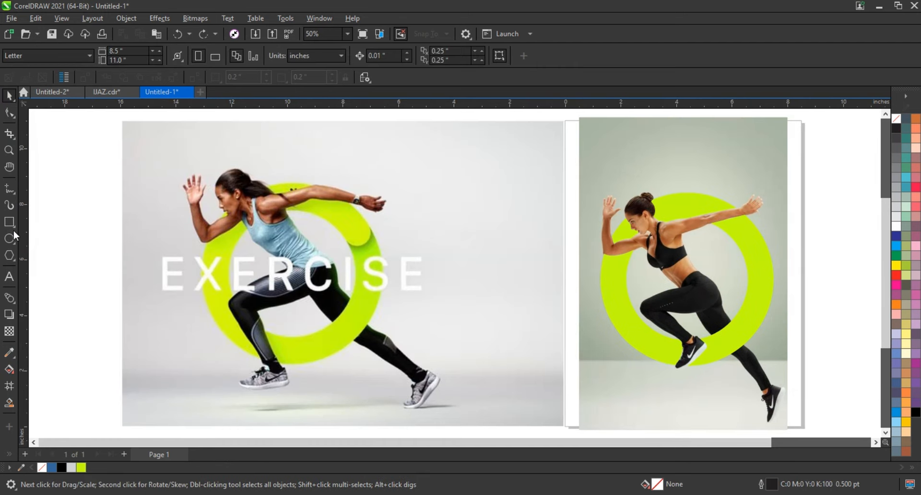
Draw a circle about 0.99 inches wide and fit it across the ring band just below the outstretched hand
{"action": "left_click", "coordinate": [12, 236]}
{"action": "mouse_move", "coordinate": [721, 200]}
{"action": "left_mouse_down"}
{"action": "mouse_move", "coordinate": [746, 240]}
{"action": "mouse_move", "coordinate": [771, 248]}
{"action": "left_mouse_up"}
{"action": "left_click", "coordinate": [9, 95]}
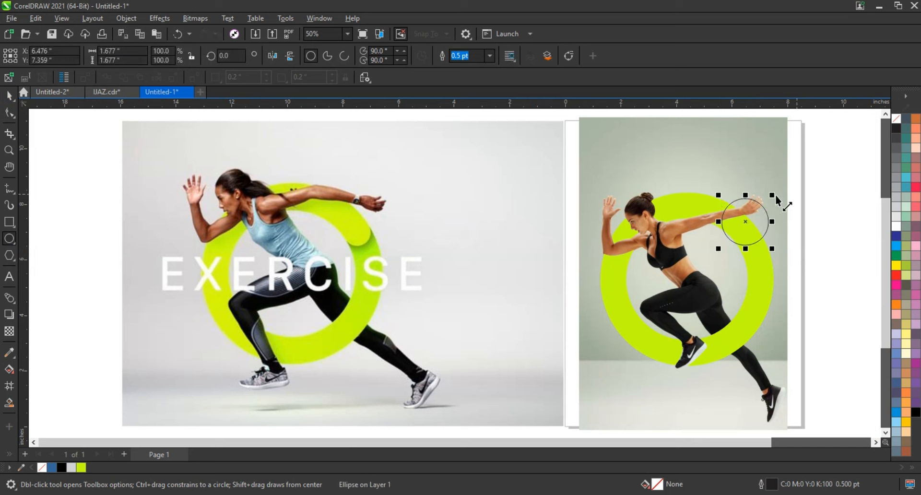
{"action": "key", "text": "space"}
{"action": "left_click_drag", "start_coordinate": [772, 196], "coordinate": [754, 216]}
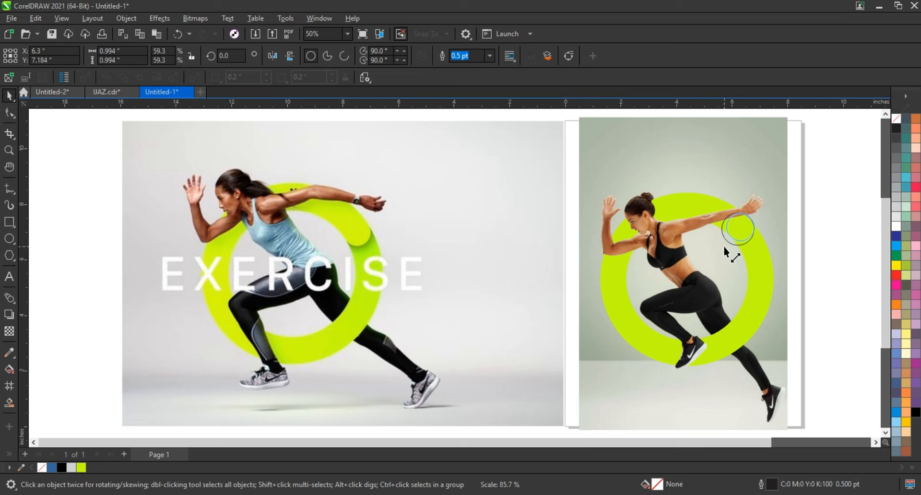
{"action": "left_click_drag", "start_coordinate": [723, 246], "coordinate": [755, 242]}
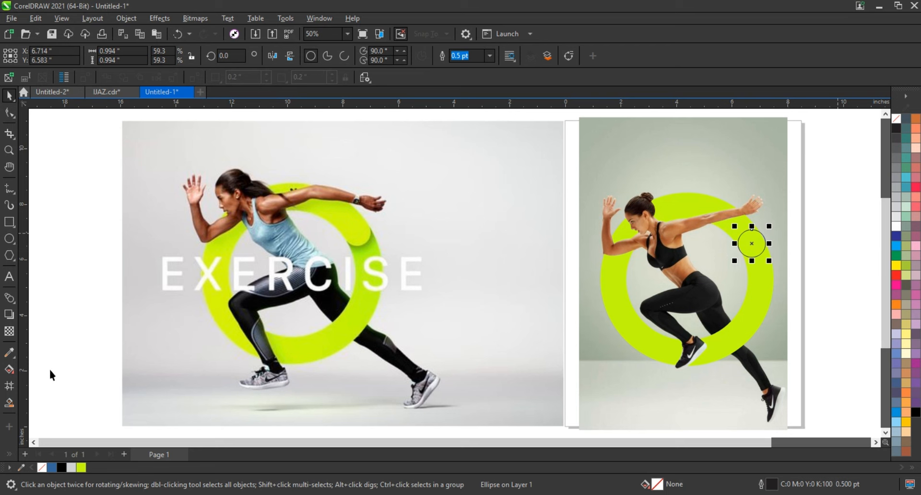
Create a black ring section between the circle and the raised shoe with Smart Fill, and delete the circle
{"action": "left_click", "coordinate": [8, 403]}
{"action": "left_click", "coordinate": [764, 304]}
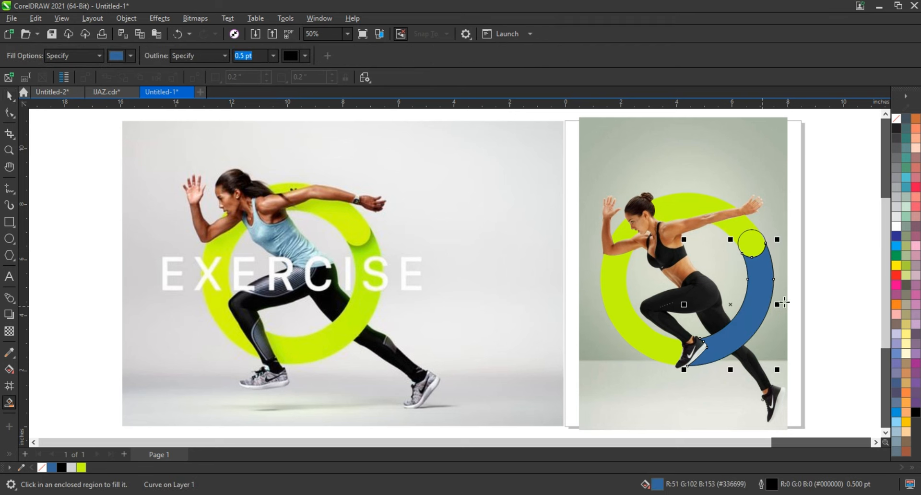
{"action": "key", "text": "space"}
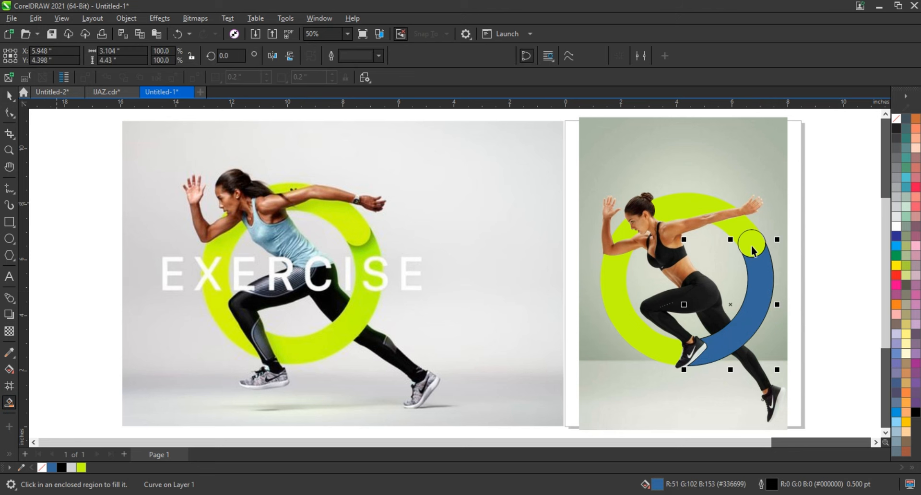
{"action": "left_click", "coordinate": [752, 243]}
{"action": "key", "text": "Delete"}
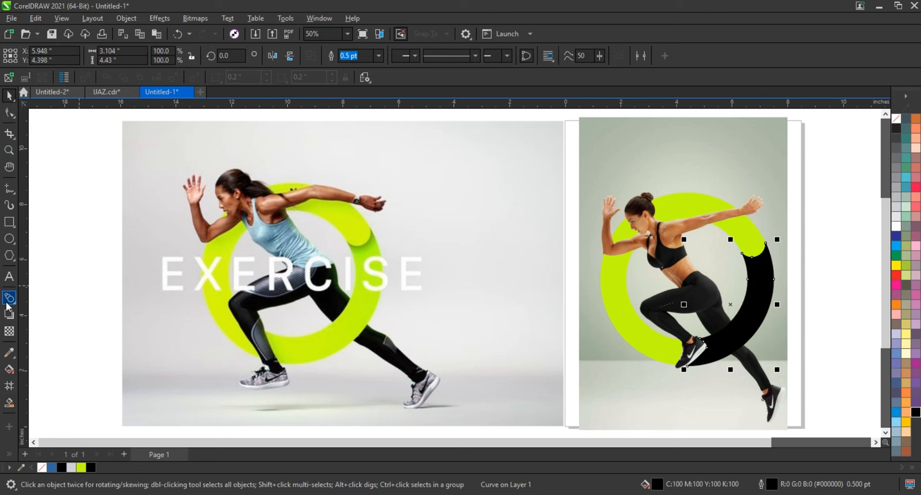
Apply a linear fountain transparency to the black section so it fades downward as a short shadow beneath the ring's rounded end
{"action": "left_click", "coordinate": [9, 331]}
{"action": "left_click_drag", "start_coordinate": [751, 228], "coordinate": [765, 285]}
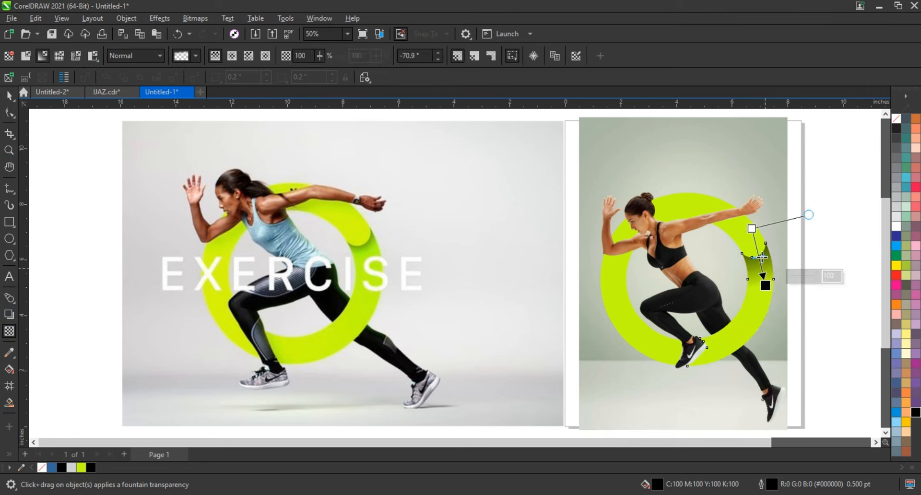
{"action": "left_click_drag", "start_coordinate": [752, 228], "coordinate": [747, 215]}
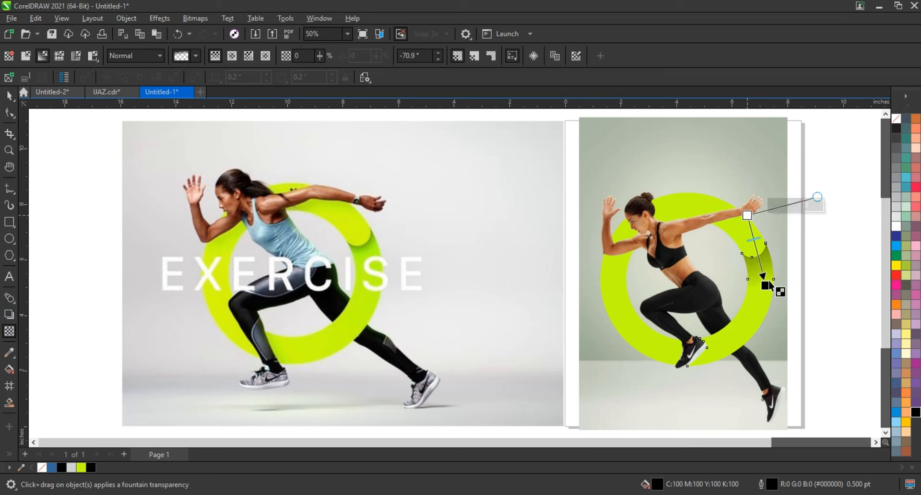
{"action": "left_click_drag", "start_coordinate": [766, 284], "coordinate": [767, 278]}
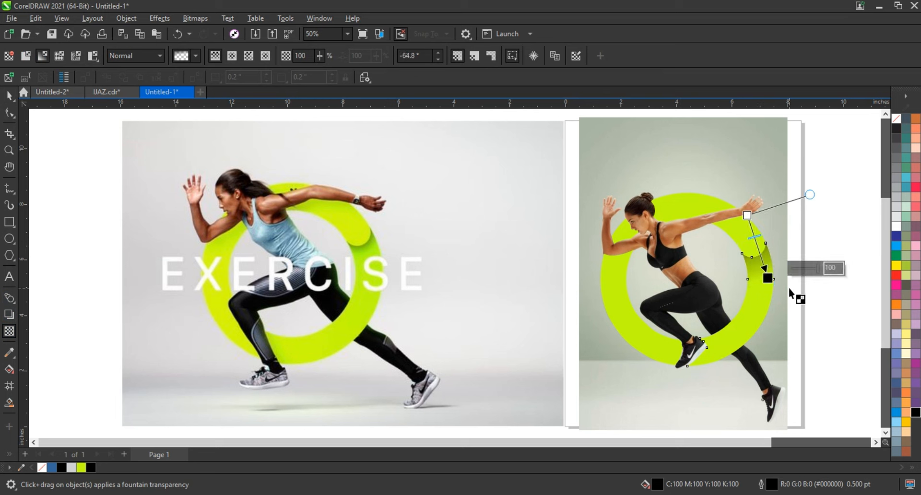
{"action": "left_click", "coordinate": [11, 96]}
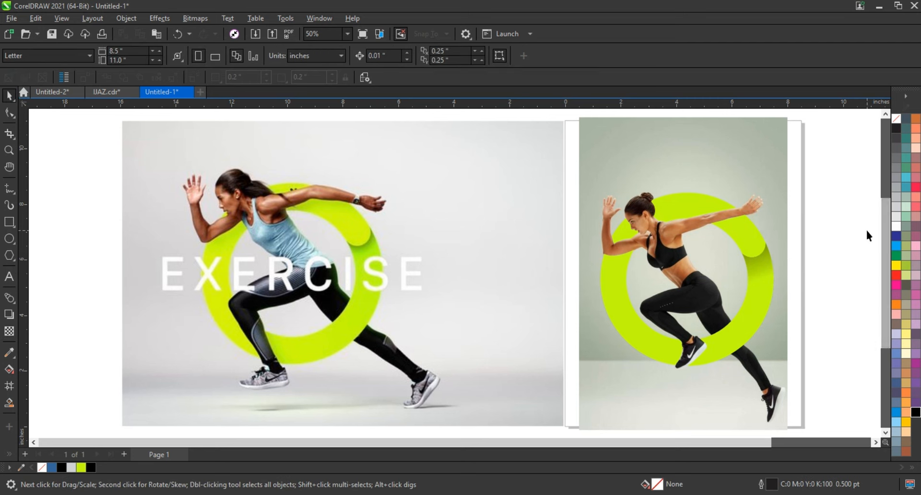
Add the artistic text EXERCISE in the blank area beside the reference poster
{"action": "left_click", "coordinate": [10, 278]}
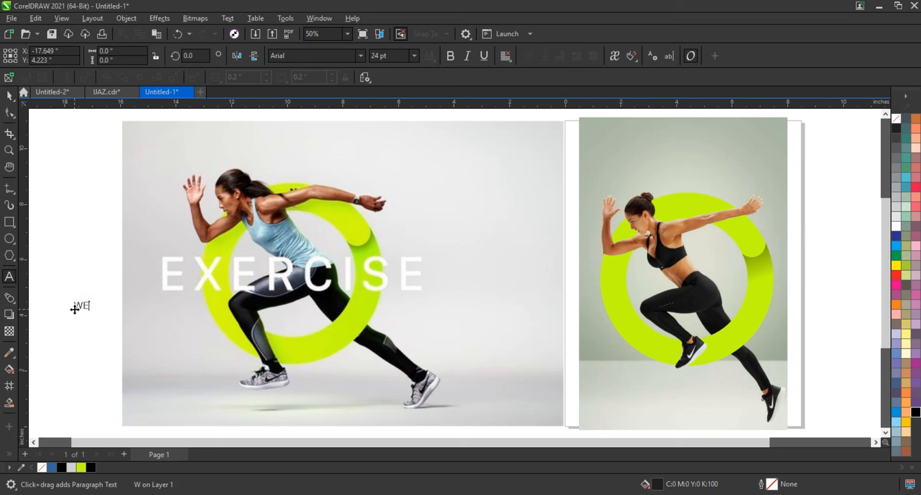
{"action": "left_click", "coordinate": [75, 307]}
{"action": "type", "text": "EXERCISE"}
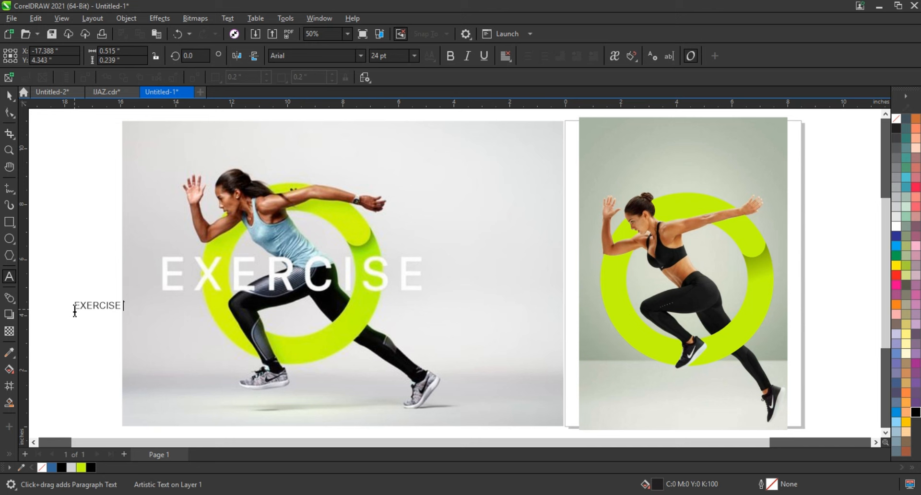
{"action": "key", "text": "Escape"}
{"action": "left_click", "coordinate": [9, 96]}
Format the text in white bold Swis721 Cn BT, enlarged and letter-spaced to match the reference poster's title
{"action": "left_click", "coordinate": [364, 54]}
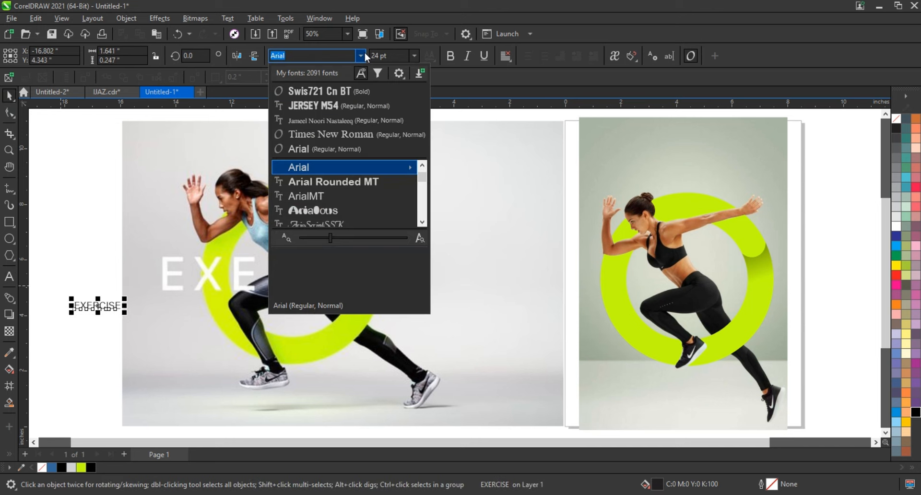
{"action": "left_click", "coordinate": [364, 54]}
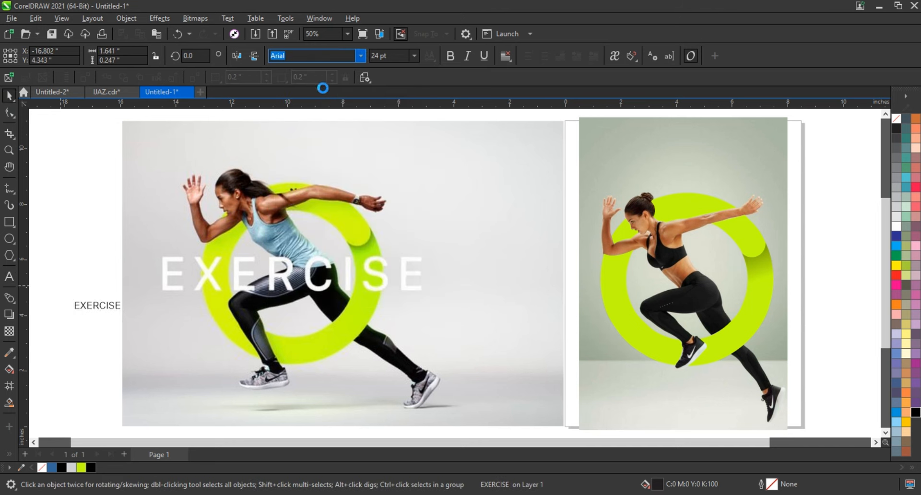
{"action": "left_click_drag", "start_coordinate": [116, 313], "coordinate": [272, 345]}
{"action": "left_click_drag", "start_coordinate": [194, 315], "coordinate": [284, 270]}
{"action": "left_click_drag", "start_coordinate": [354, 299], "coordinate": [424, 307]}
{"action": "key", "text": "F10"}
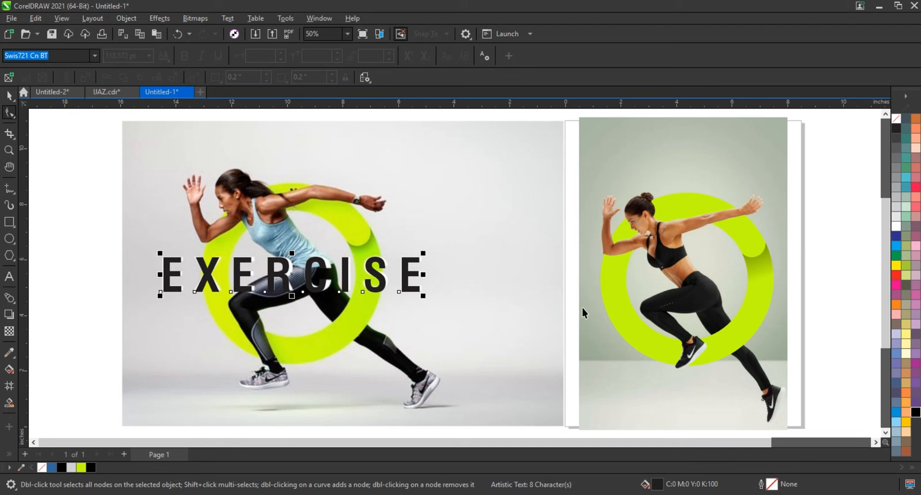
{"action": "key", "text": "space"}
{"action": "left_click", "coordinate": [896, 228]}
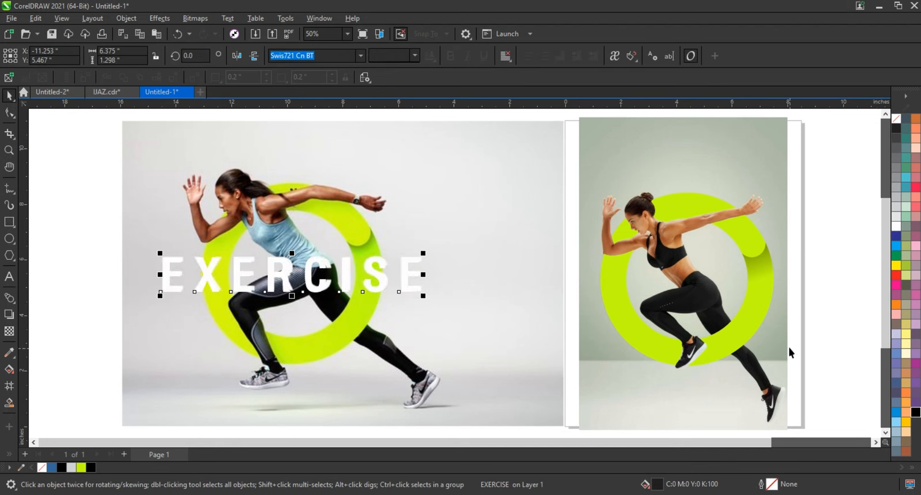
Centre the title on the runner photo, scaled to about 6.8 inches wide and lowered slightly across her hips
{"action": "key", "text": "ctrl+v"}
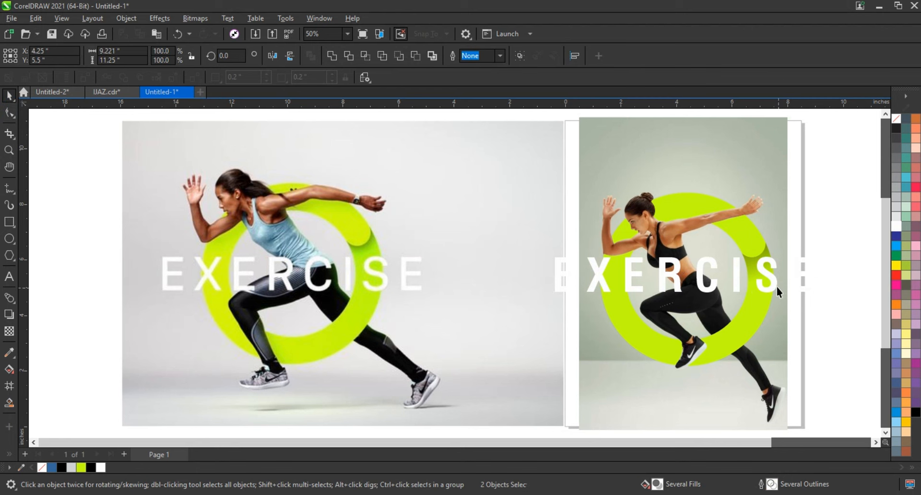
{"action": "left_click_drag", "start_coordinate": [814, 298], "coordinate": [781, 301]}
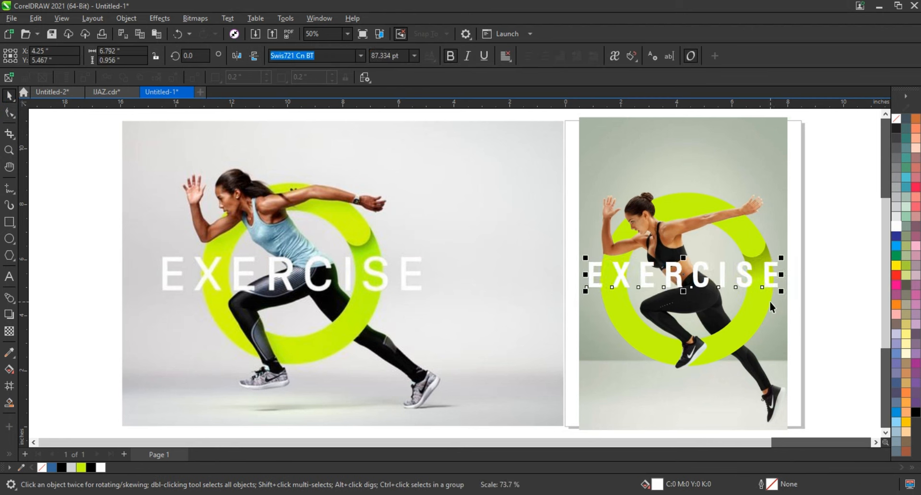
{"action": "left_click_drag", "start_coordinate": [704, 287], "coordinate": [705, 298]}
{"action": "left_click", "coordinate": [631, 394]}
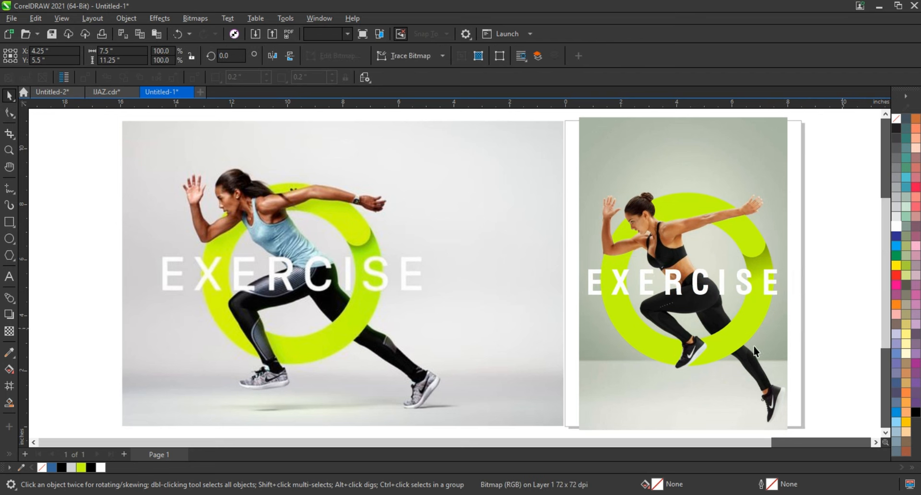
{"action": "left_click", "coordinate": [851, 331]}
Zoom to the finished poster and preview it full screen
{"action": "scroll", "coordinate": [307, 311], "scroll_direction": "down", "scroll_amount": 1}
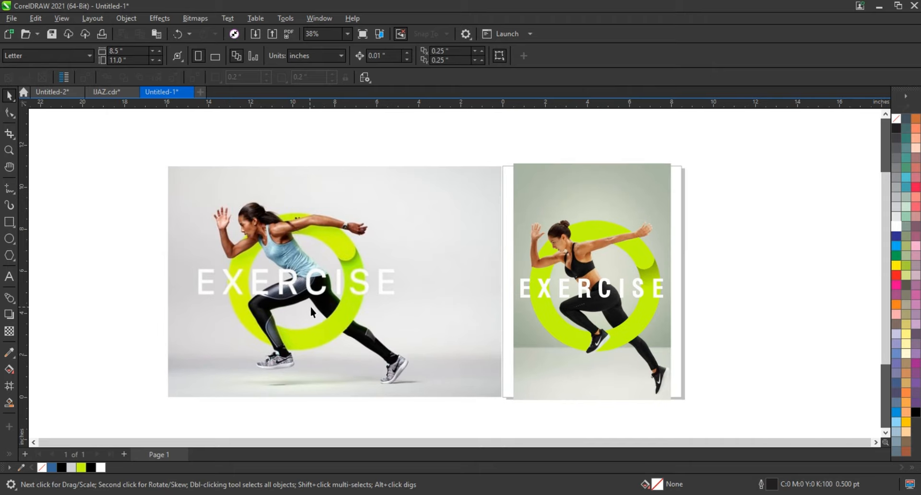
{"action": "left_click_drag", "start_coordinate": [422, 175], "coordinate": [417, 158]}
{"action": "key", "text": "shift+F2"}
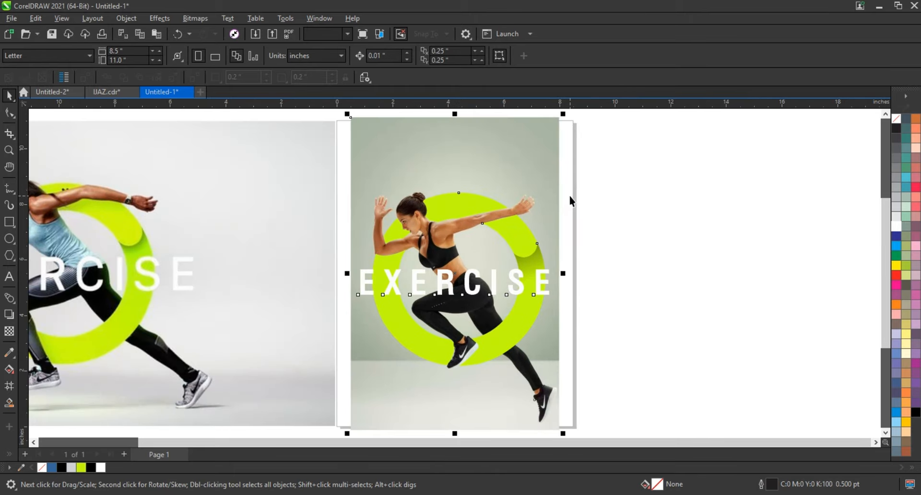
{"action": "key", "text": "F9"}
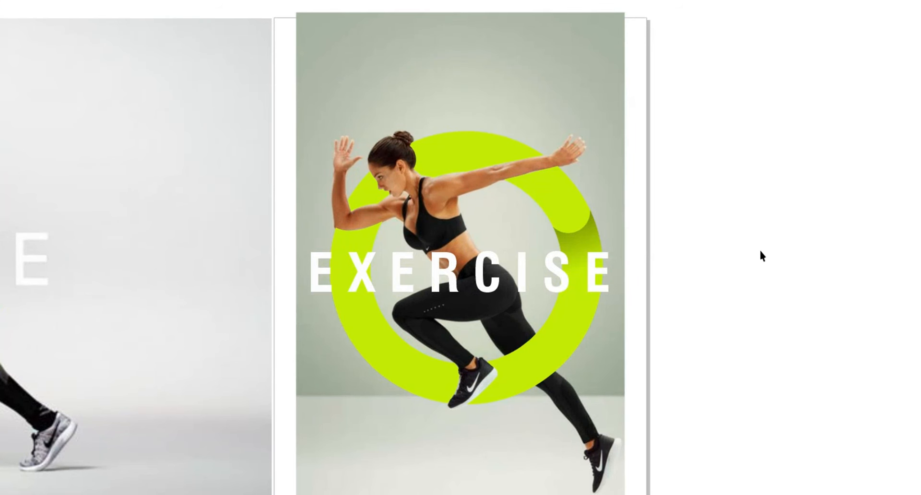